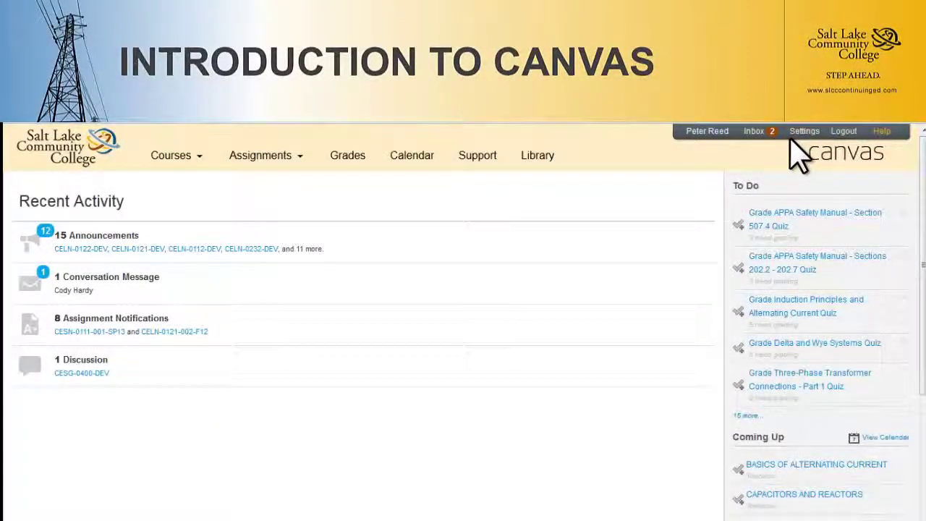
# - Open the Settings page from the top-right account bar
pyautogui.click(800, 133)
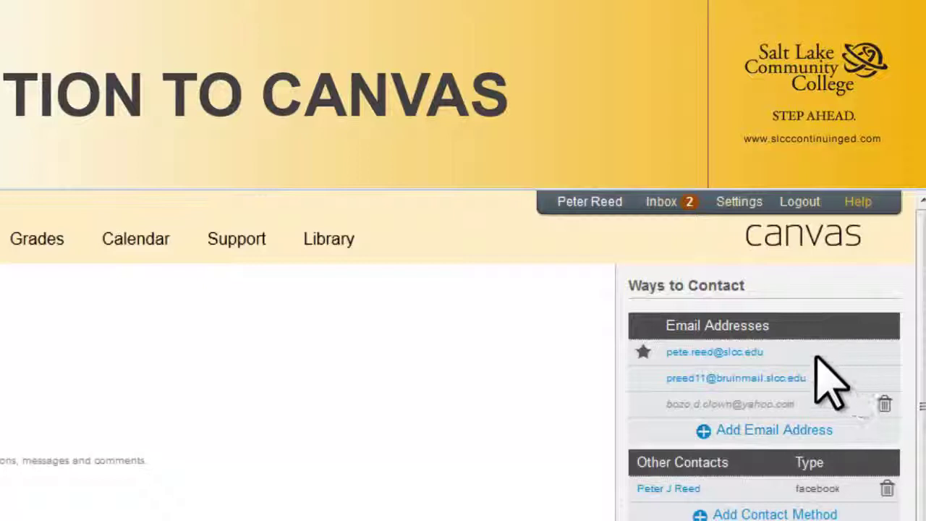
# - Delete the unconfirmed Yahoo address from Ways to Contact
pyautogui.moveTo(723, 382)
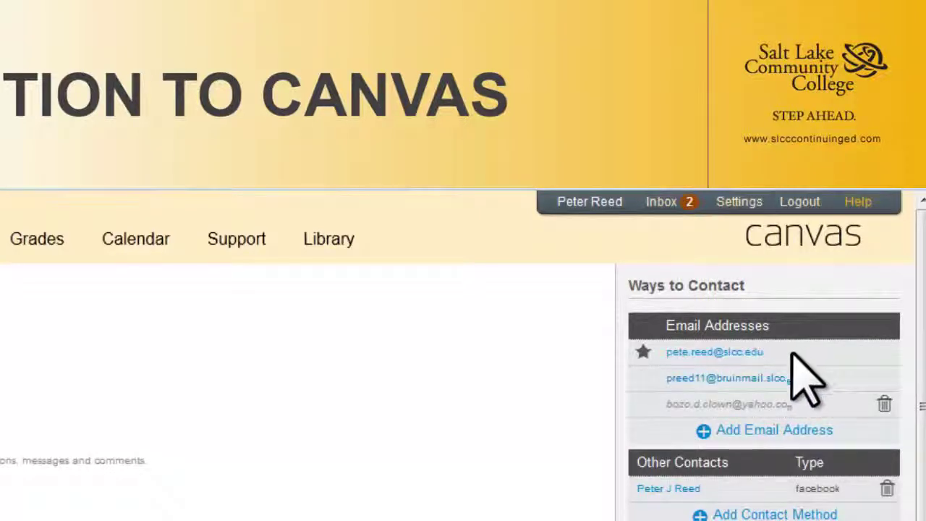
pyautogui.click(884, 404)
# - Confirm the deletion, register a new personal email address, and resend its confirmation link
pyautogui.click(199, 495)
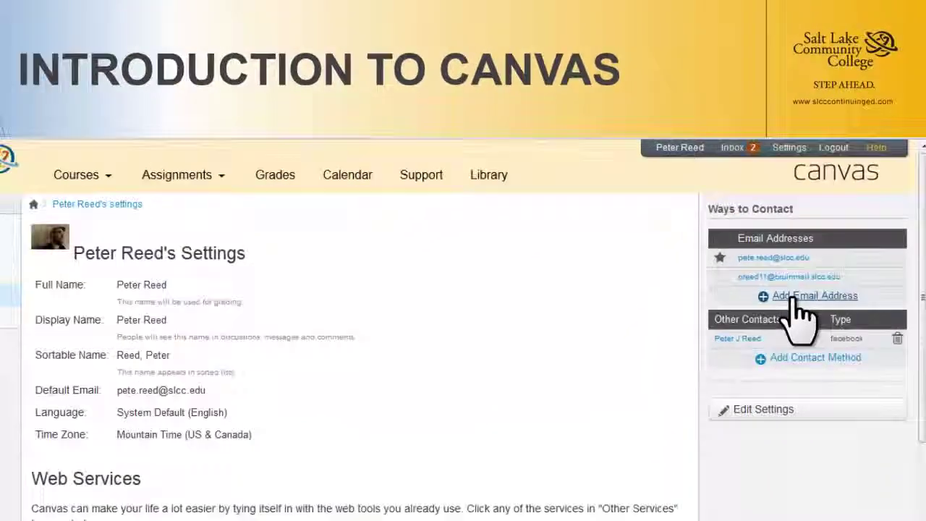
pyautogui.click(762, 406)
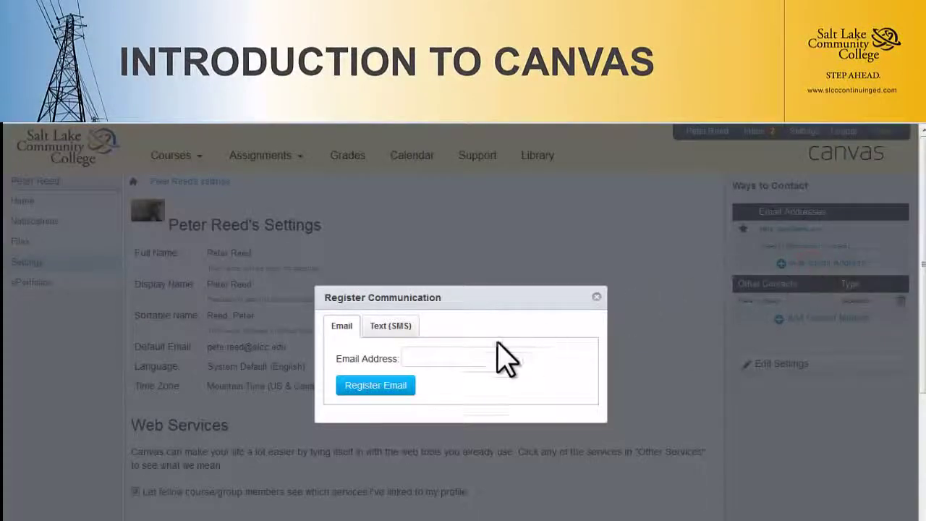
pyautogui.click(470, 353)
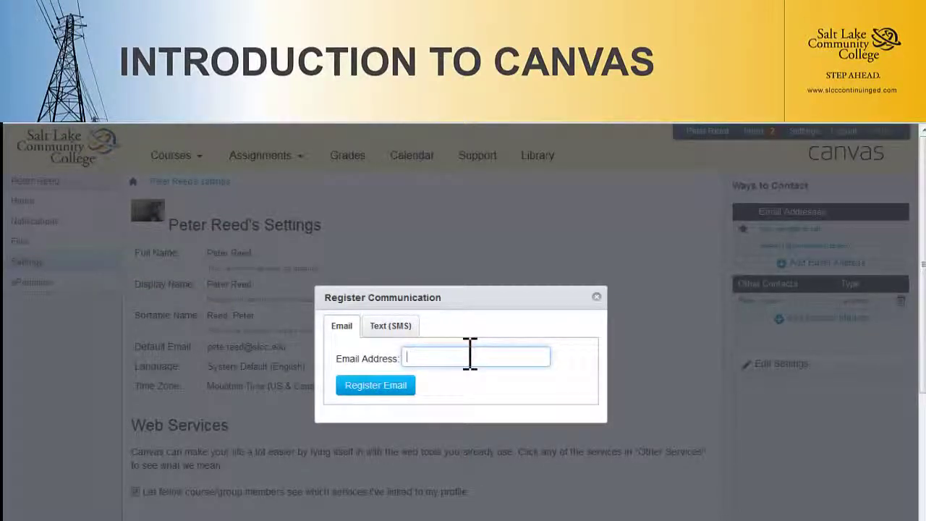
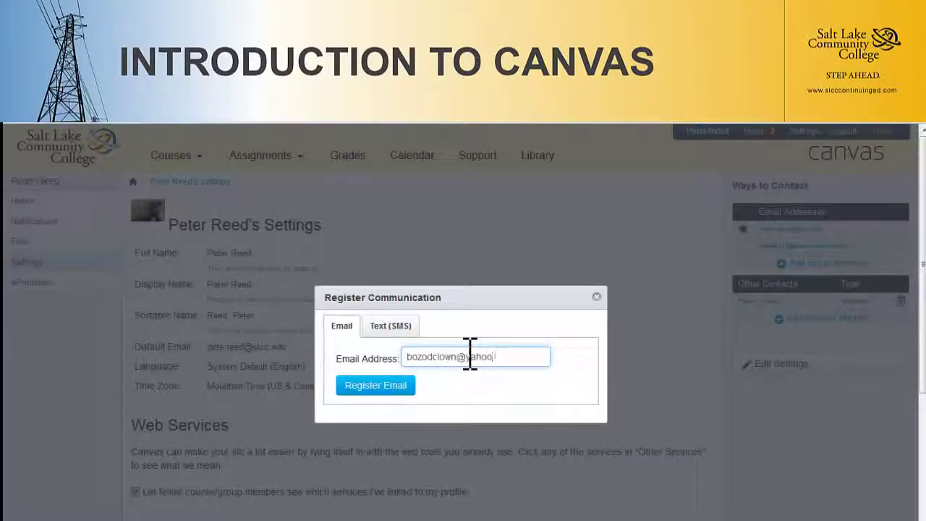
pyautogui.click(402, 385)
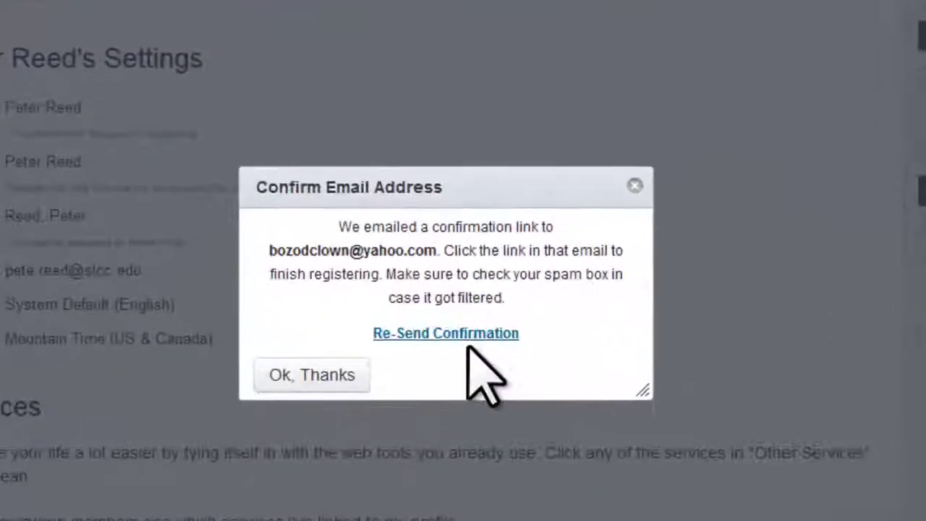
pyautogui.click(467, 337)
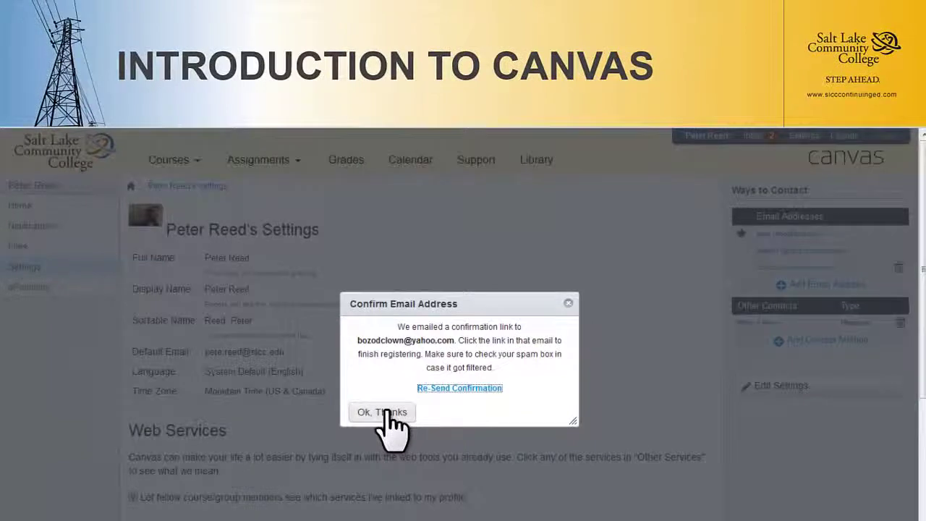
# - Dismiss the notice and star the bruinmail student address as the default email
pyautogui.click(329, 384)
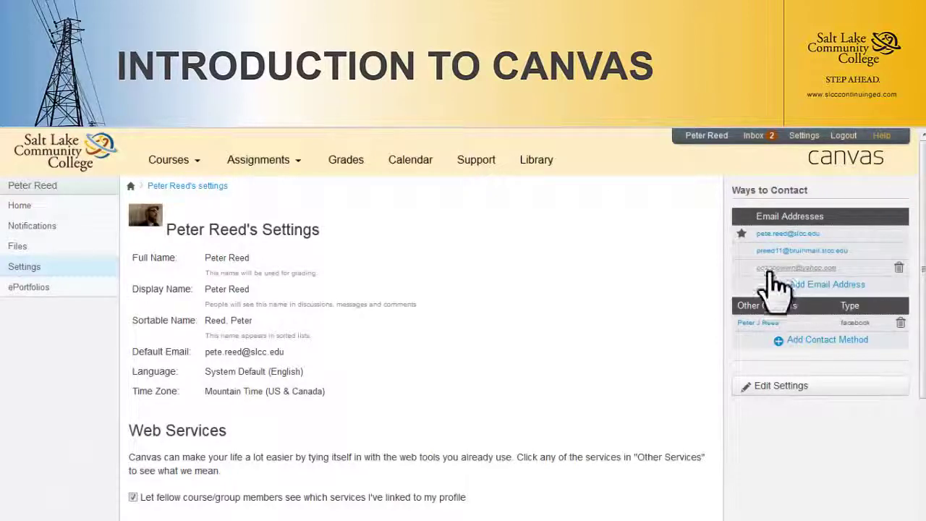
pyautogui.moveTo(858, 275)
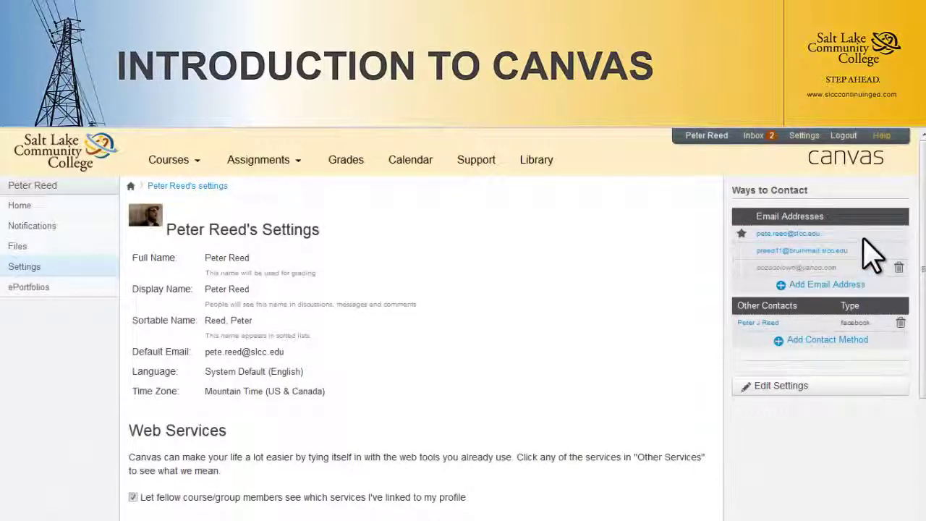
pyautogui.moveTo(863, 249)
pyautogui.scroll(-1, 434, 332)
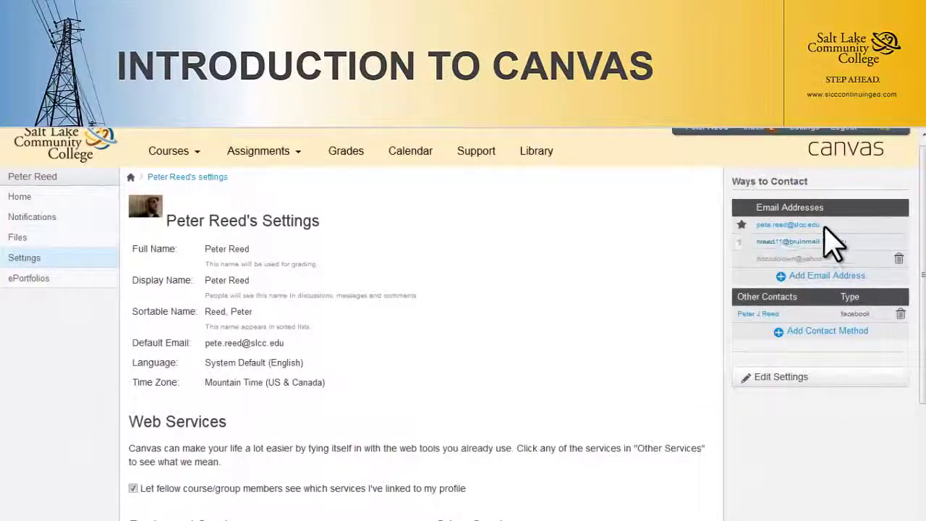
pyautogui.click(741, 241)
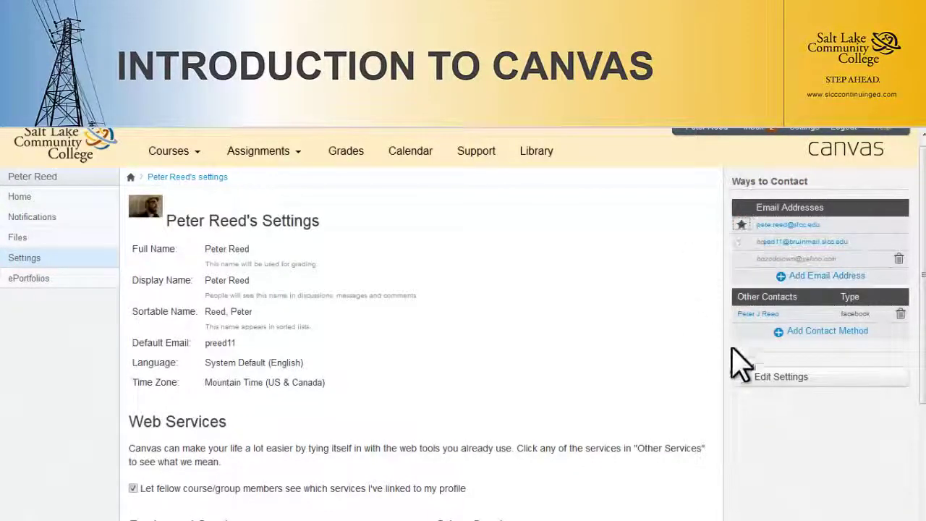
# - Switch Default Email back to the slcc.edu address and update the settings
pyautogui.click(779, 383)
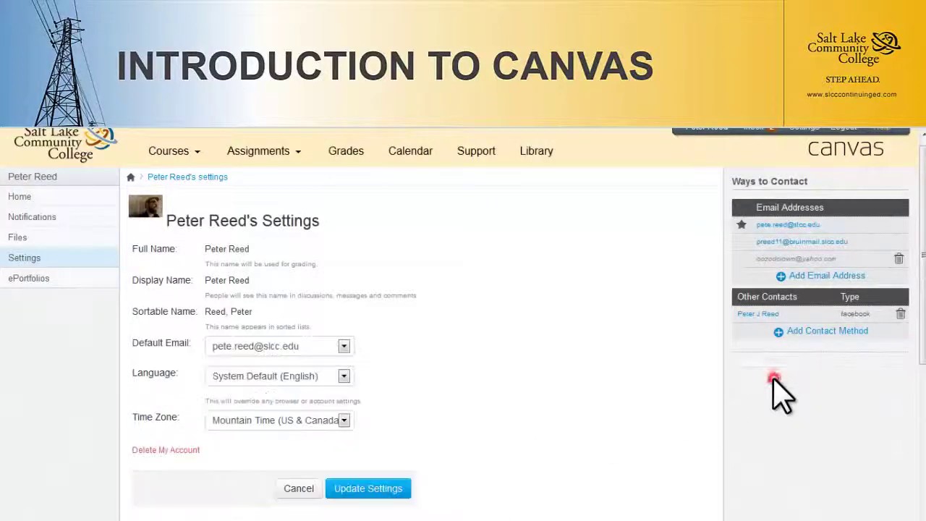
pyautogui.click(344, 347)
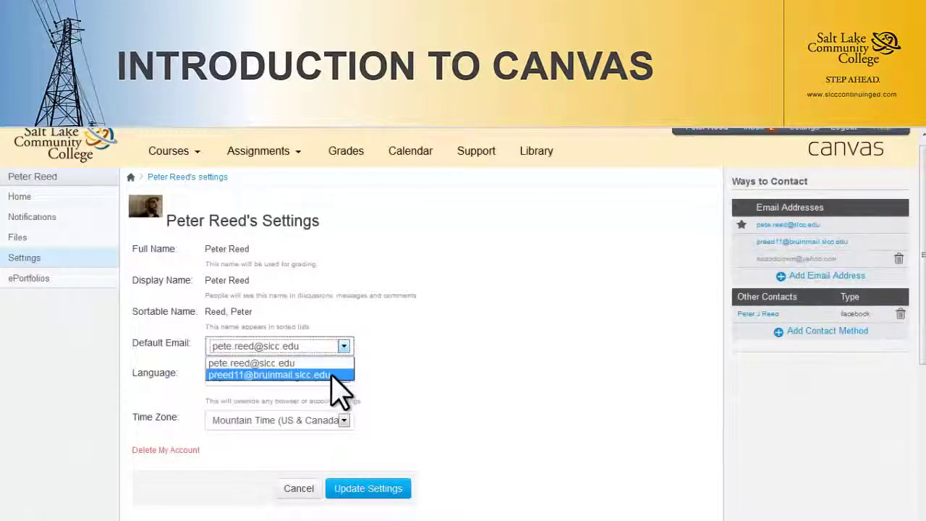
pyautogui.click(337, 362)
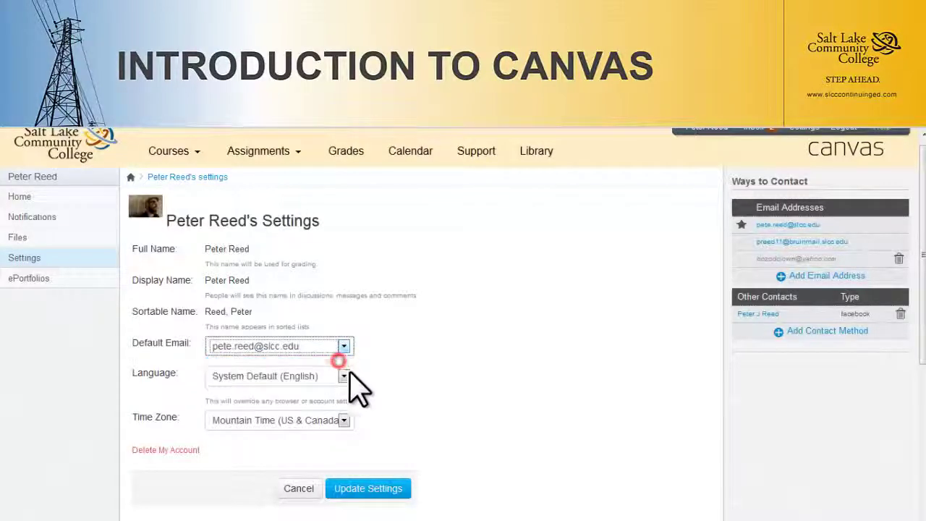
pyautogui.click(359, 489)
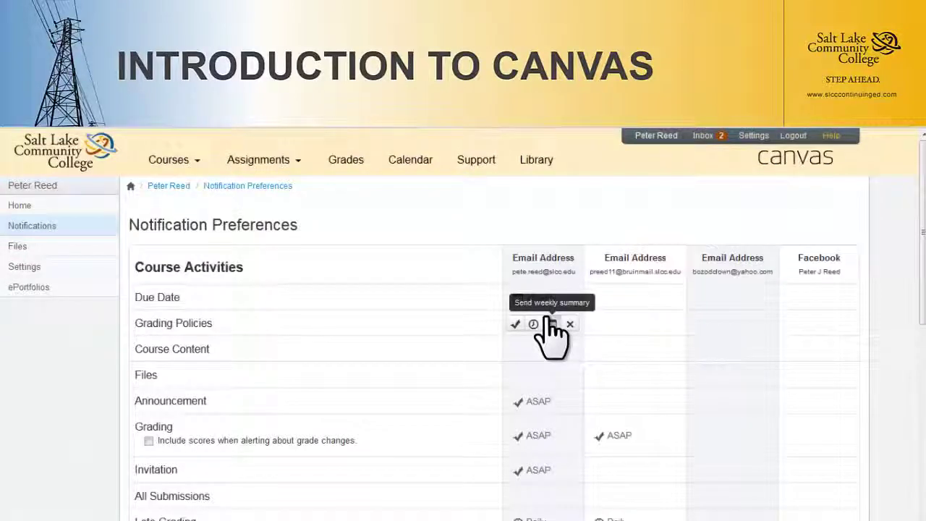
pyautogui.click(550, 324)
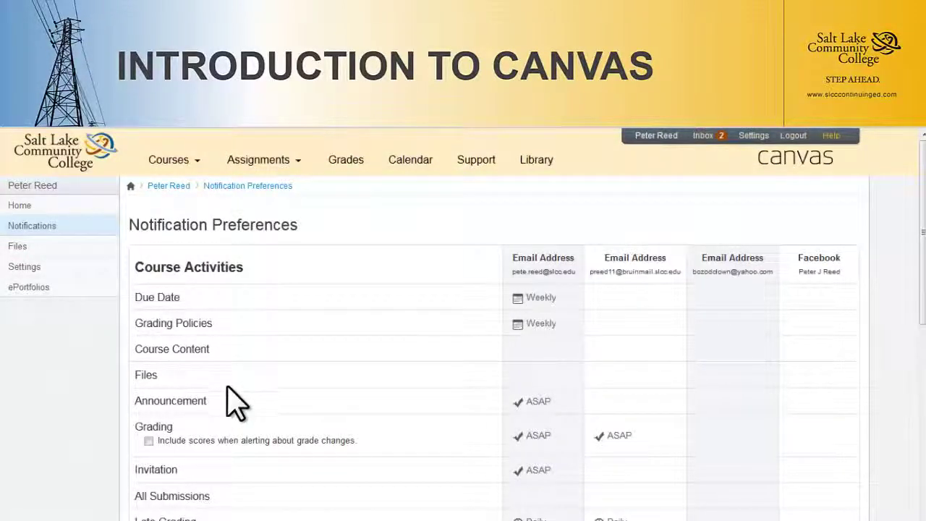
pyautogui.scroll(-5, 271, 492)
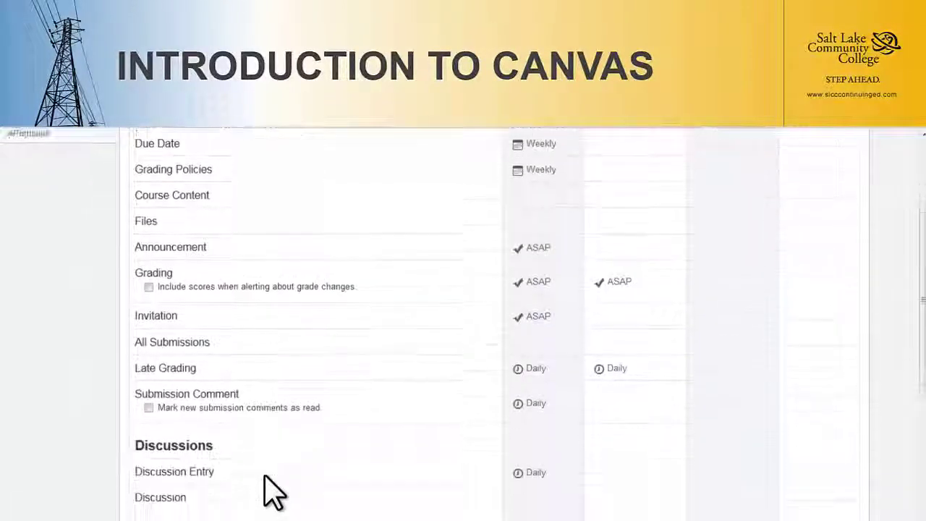
pyautogui.scroll(5, 271, 492)
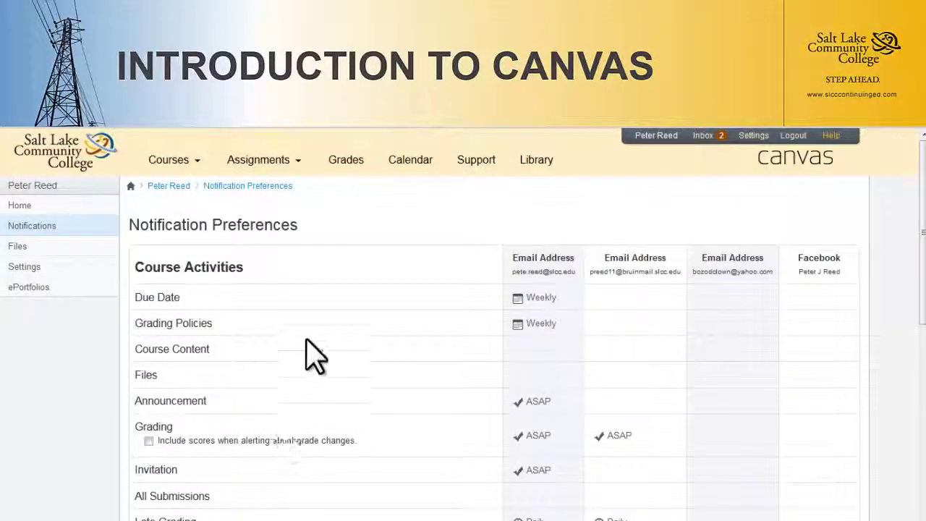
pyautogui.click(543, 300)
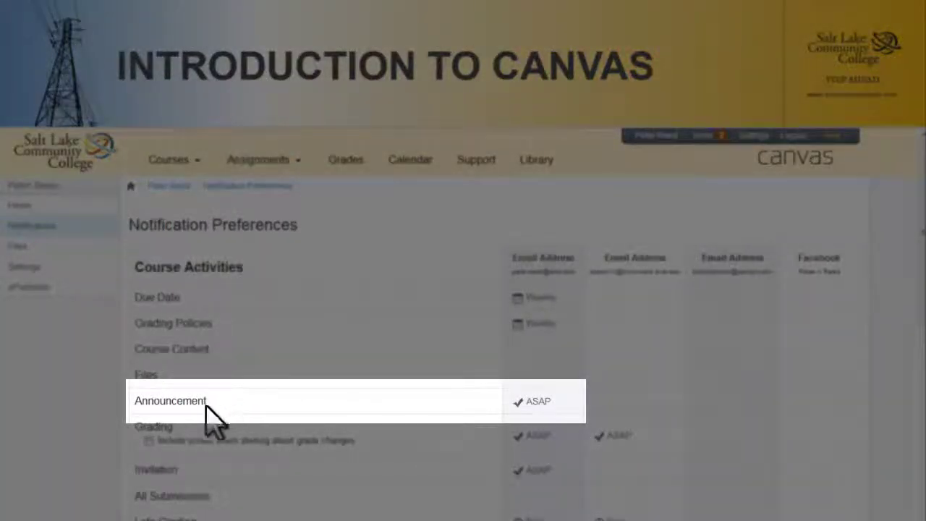
# - Read the Announcement and email-cell descriptions, then go Home to Recent Activity
pyautogui.moveTo(181, 408)
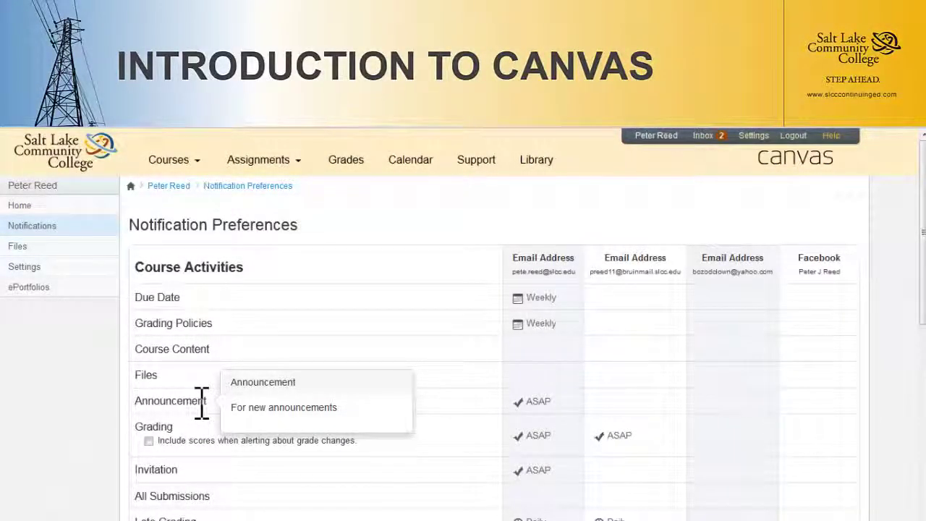
pyautogui.moveTo(547, 409)
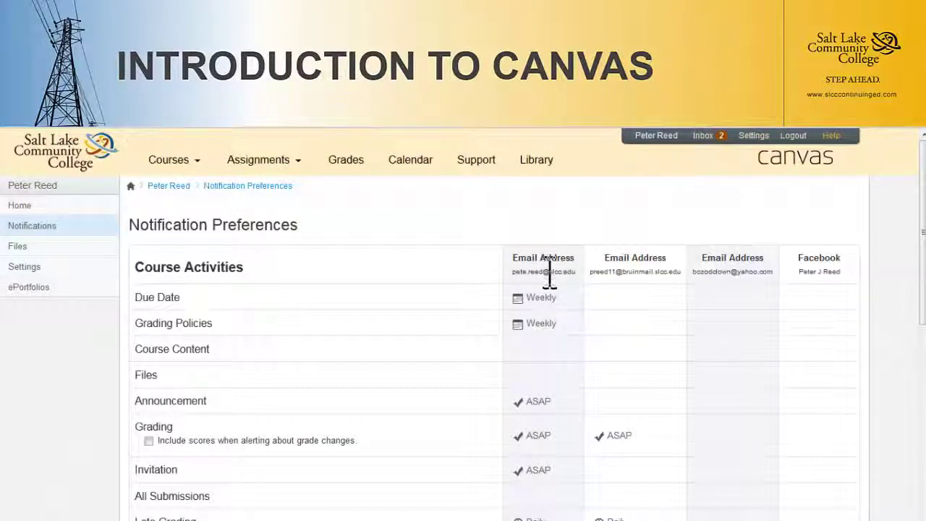
pyautogui.moveTo(652, 291)
pyautogui.click(18, 206)
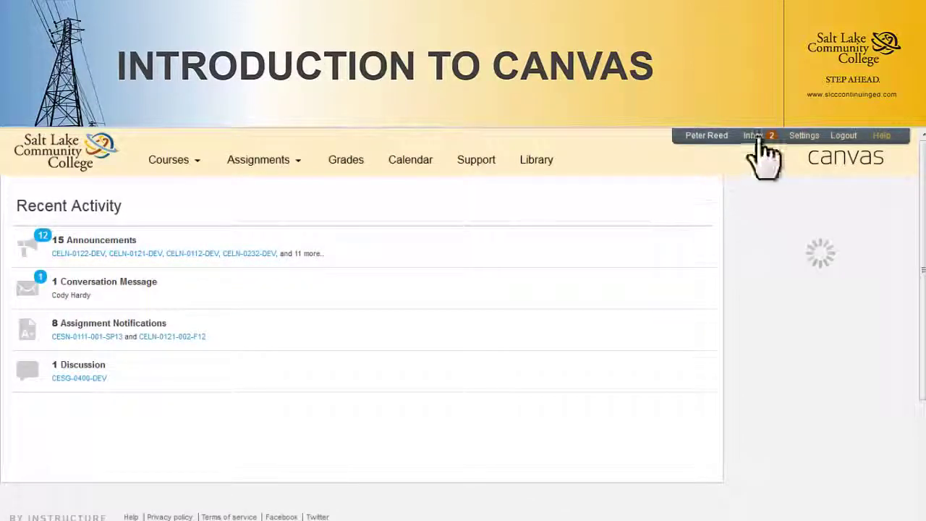
# - Open Settings and review the Web Services section
pyautogui.click(803, 138)
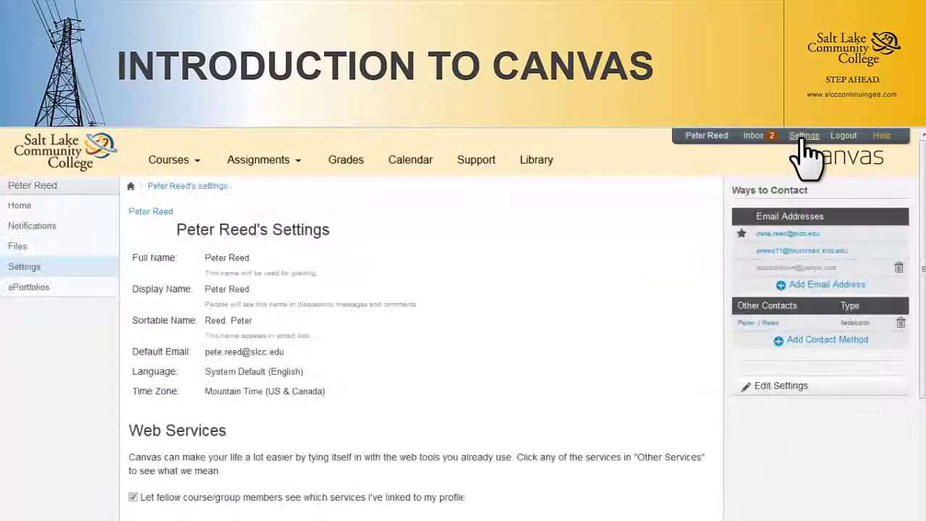
pyautogui.scroll(-4, 487, 337)
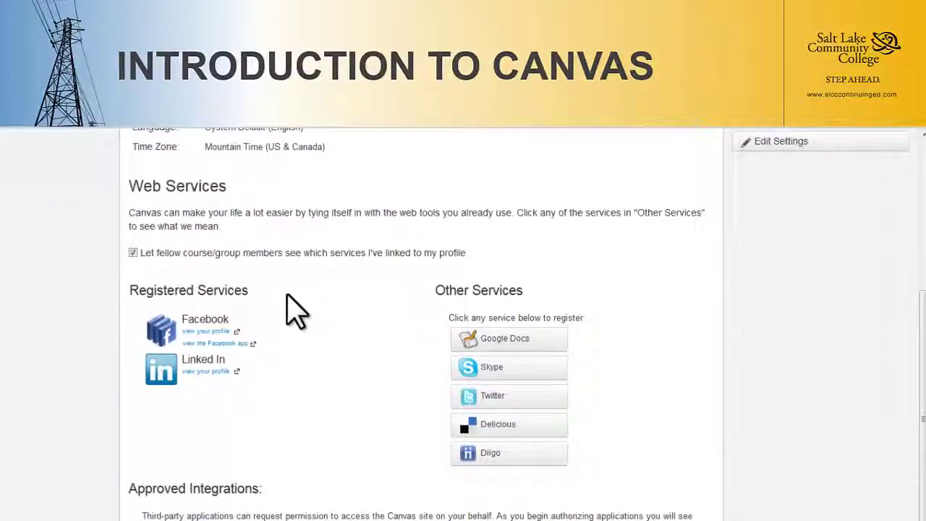
pyautogui.moveTo(229, 322)
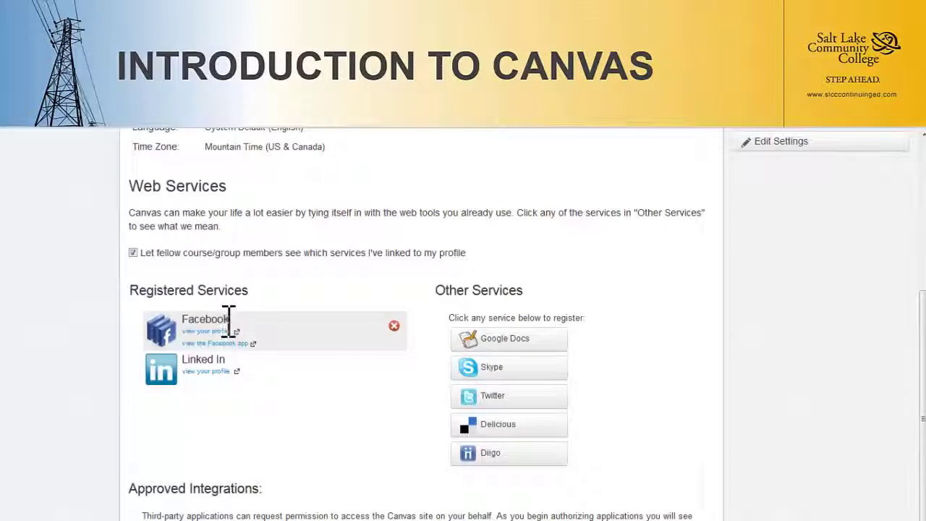
pyautogui.moveTo(327, 382)
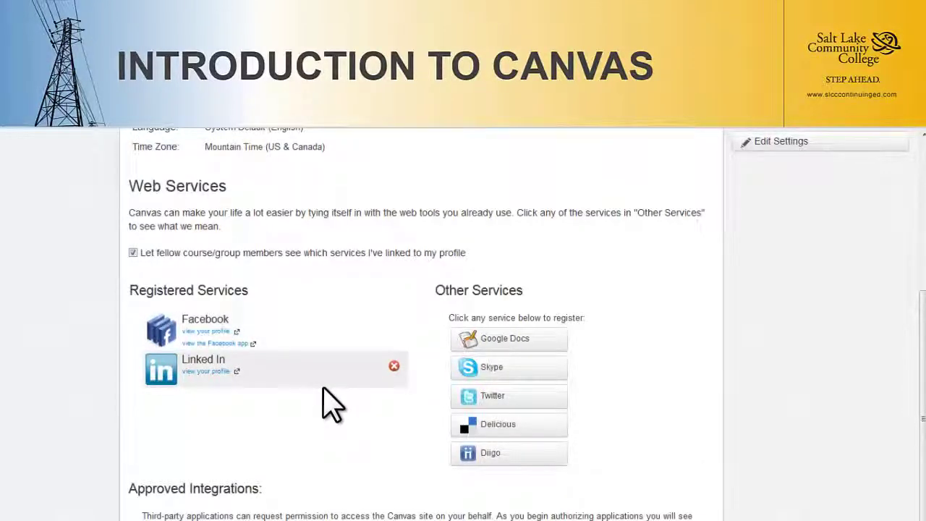
pyautogui.scroll(-1, 330, 405)
pyautogui.scroll(4, 329, 405)
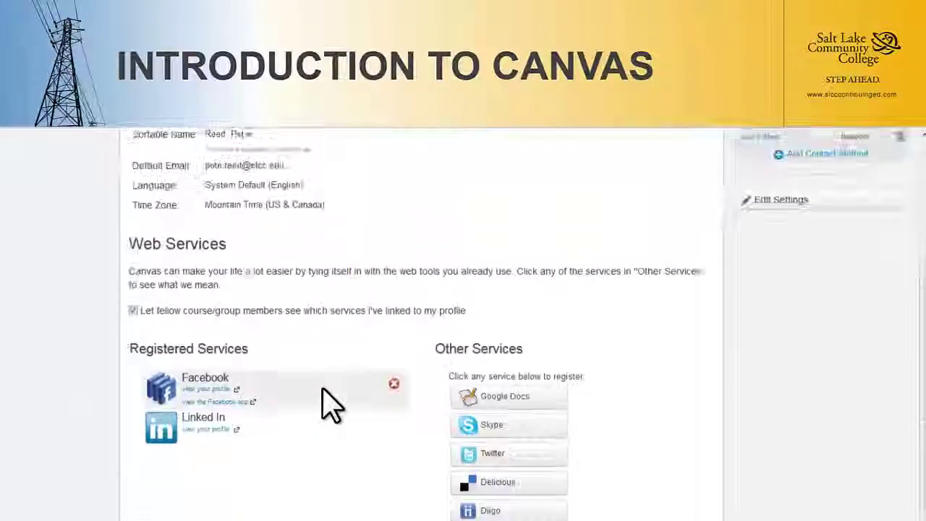
pyautogui.scroll(3, 329, 405)
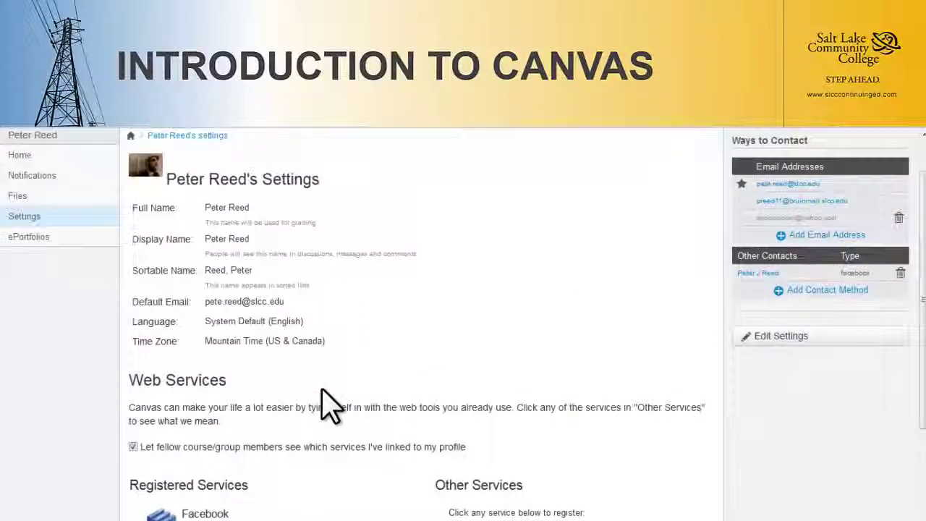
pyautogui.scroll(1, 329, 405)
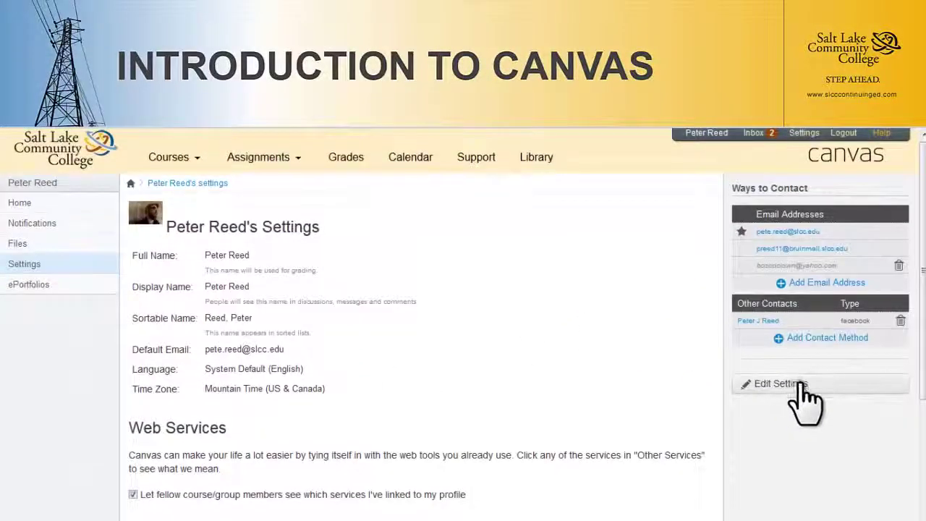
# - Make the default email, language and time zone editable via Edit Settings
pyautogui.click(800, 383)
pyautogui.scroll(-3, 547, 389)
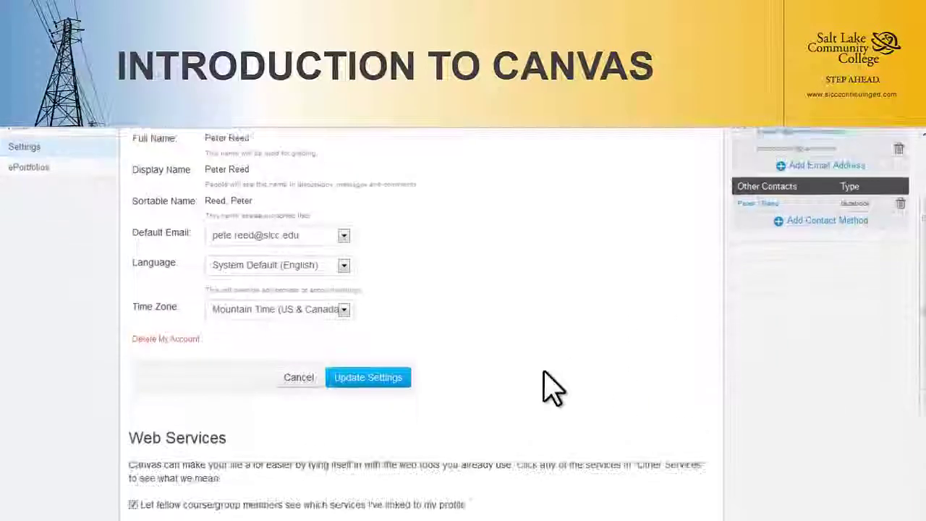
pyautogui.scroll(-2, 550, 391)
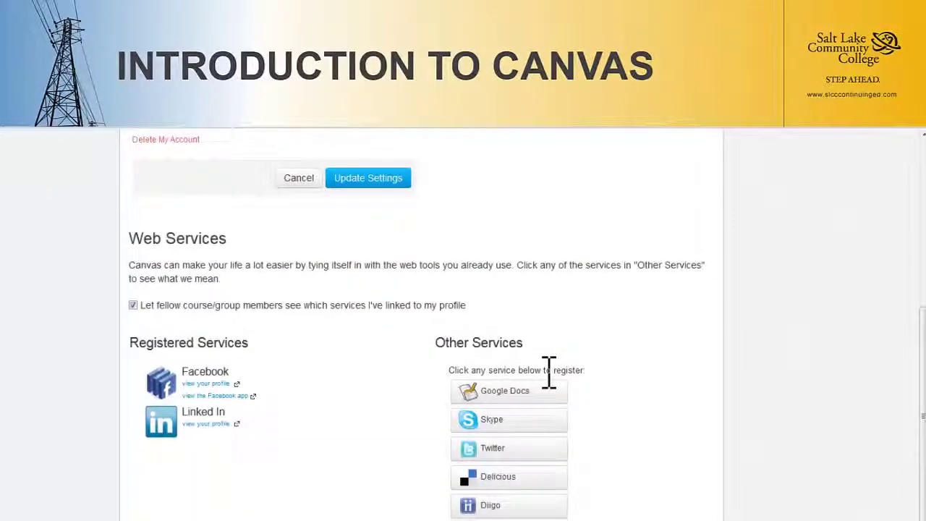
pyautogui.scroll(5, 549, 373)
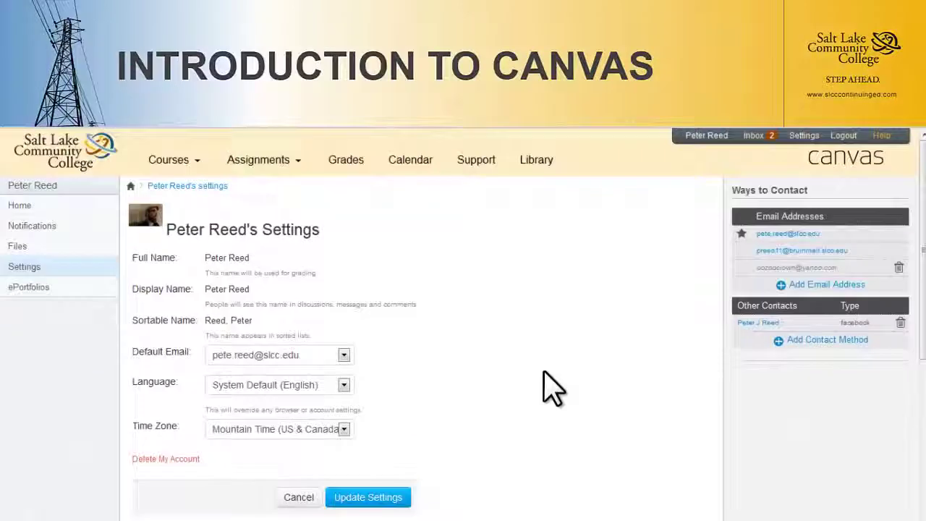